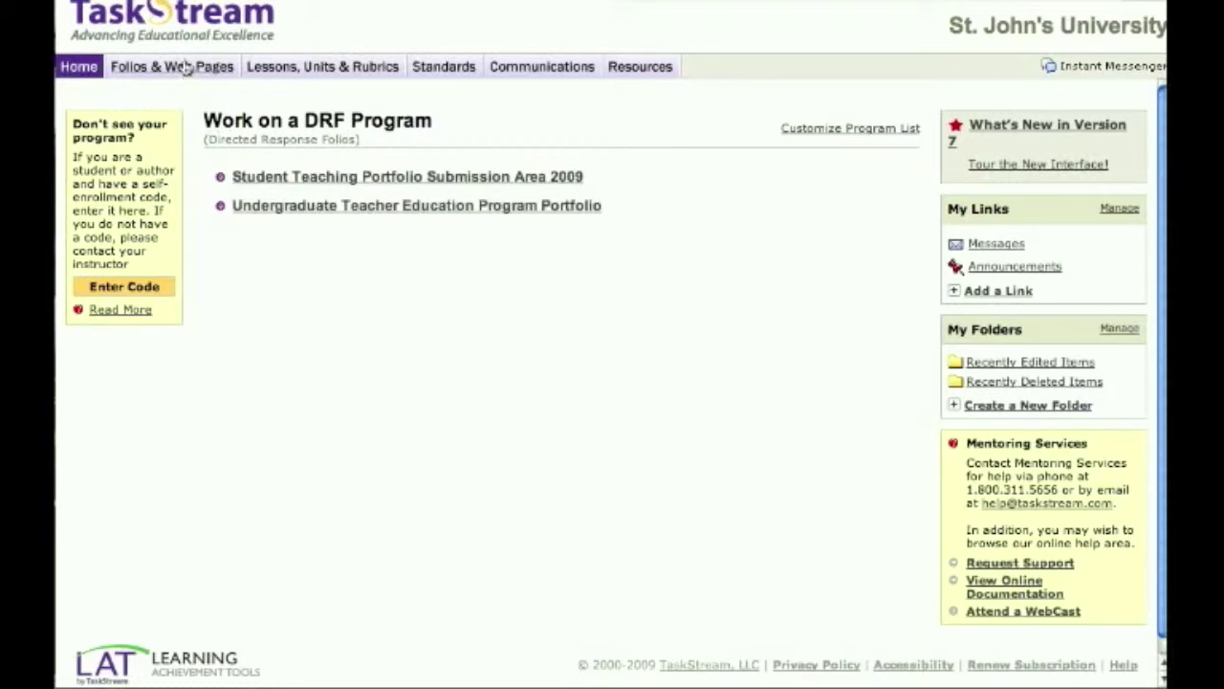
# Open My Portfolio from Folios & Web Pages and show its Comments tab
pyautogui.click(184, 64)
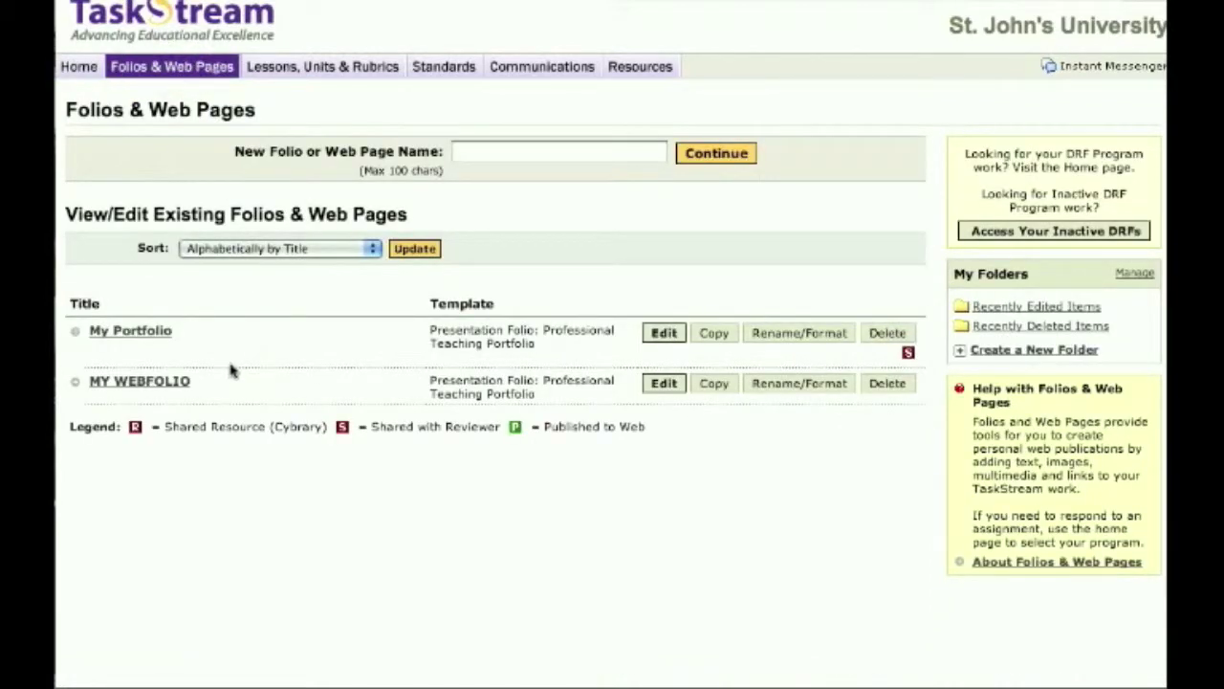
pyautogui.click(147, 332)
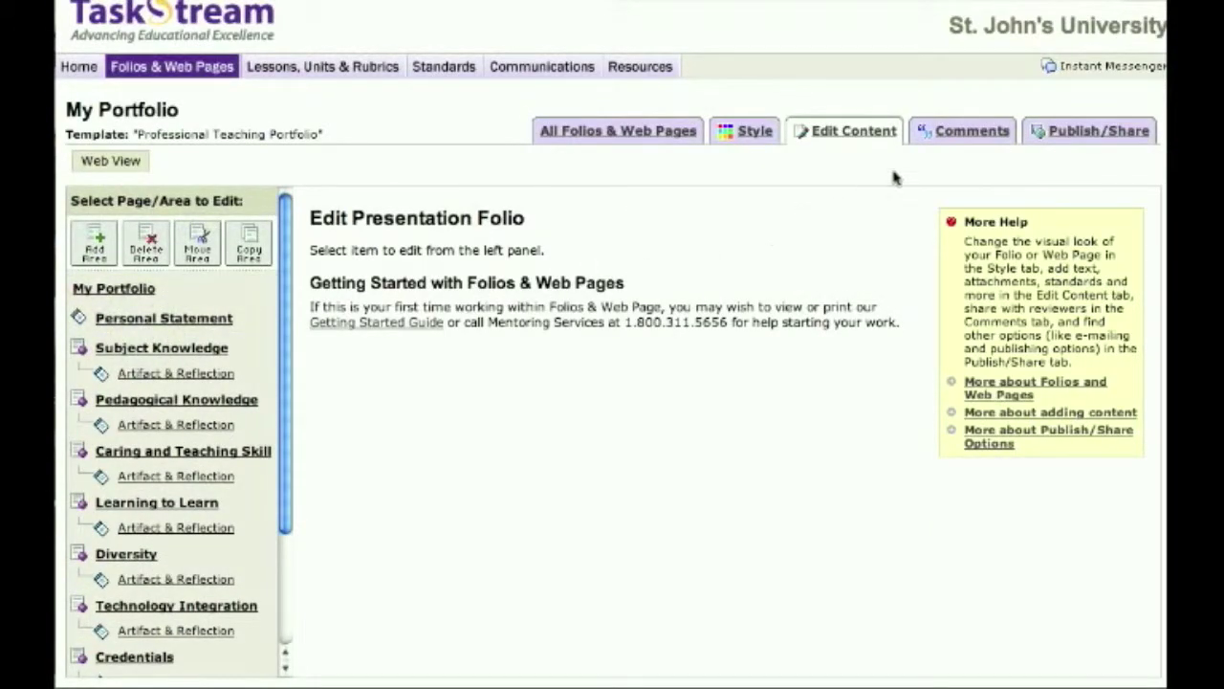
pyautogui.click(968, 141)
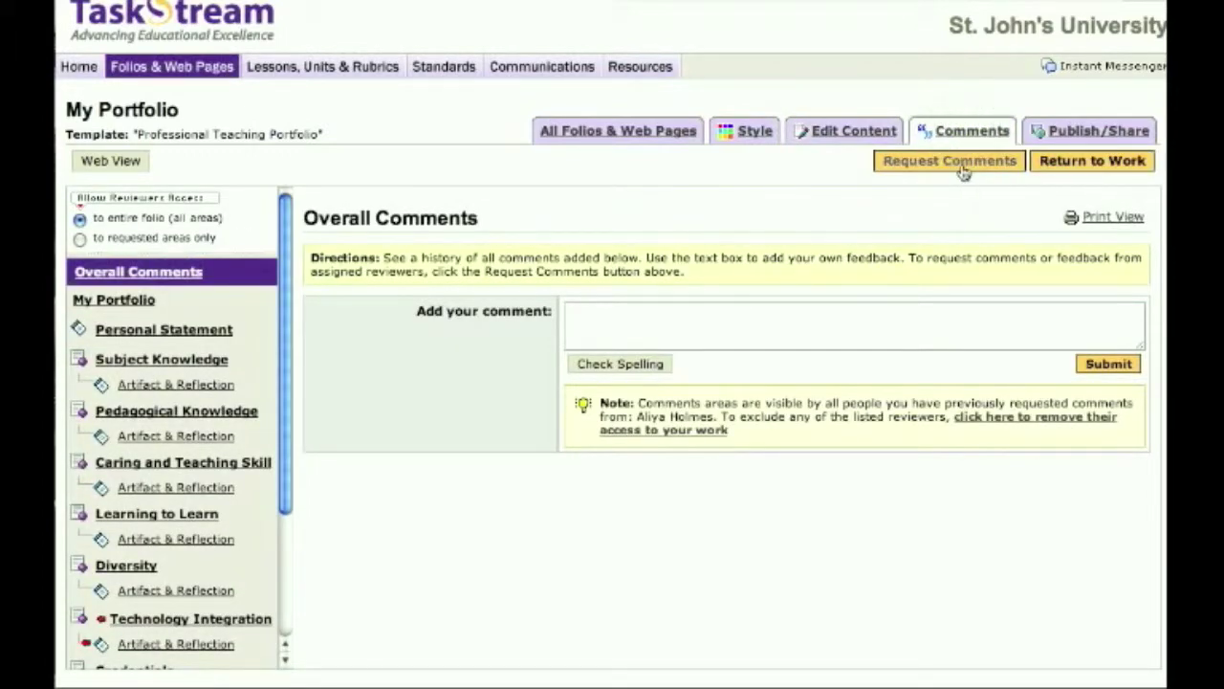
# Request feedback on all portfolio areas from two checked reviewers and continue
pyautogui.click(958, 163)
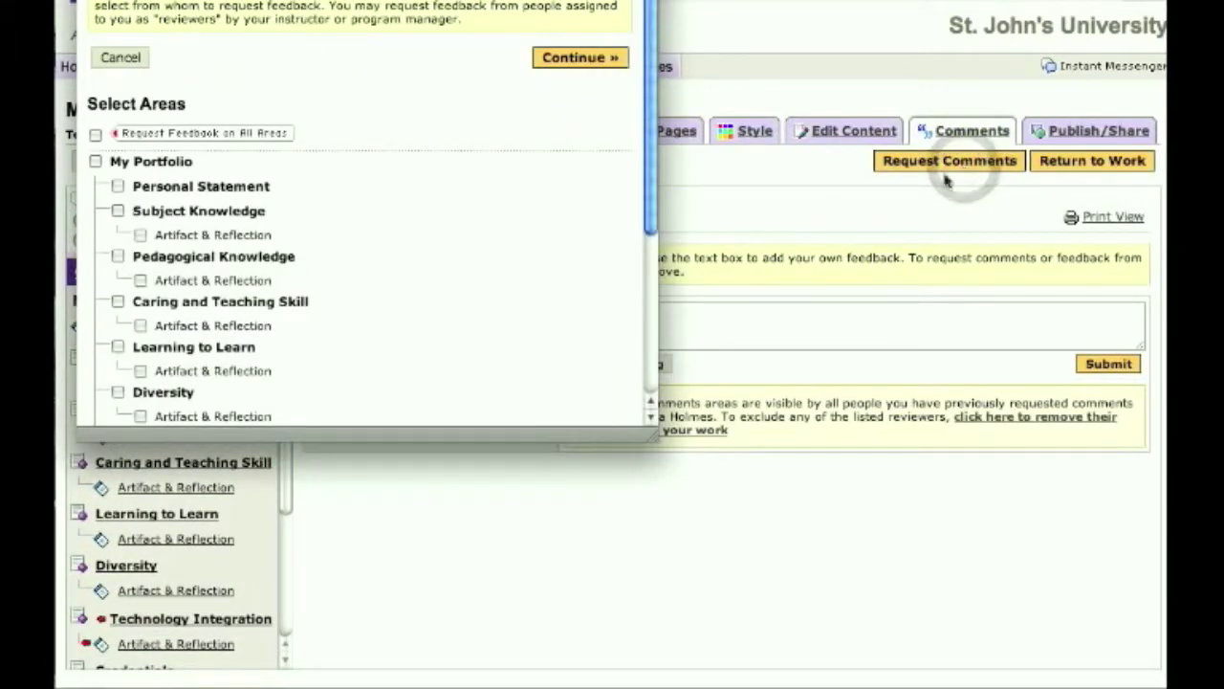
pyautogui.scroll(-3, 648, 169)
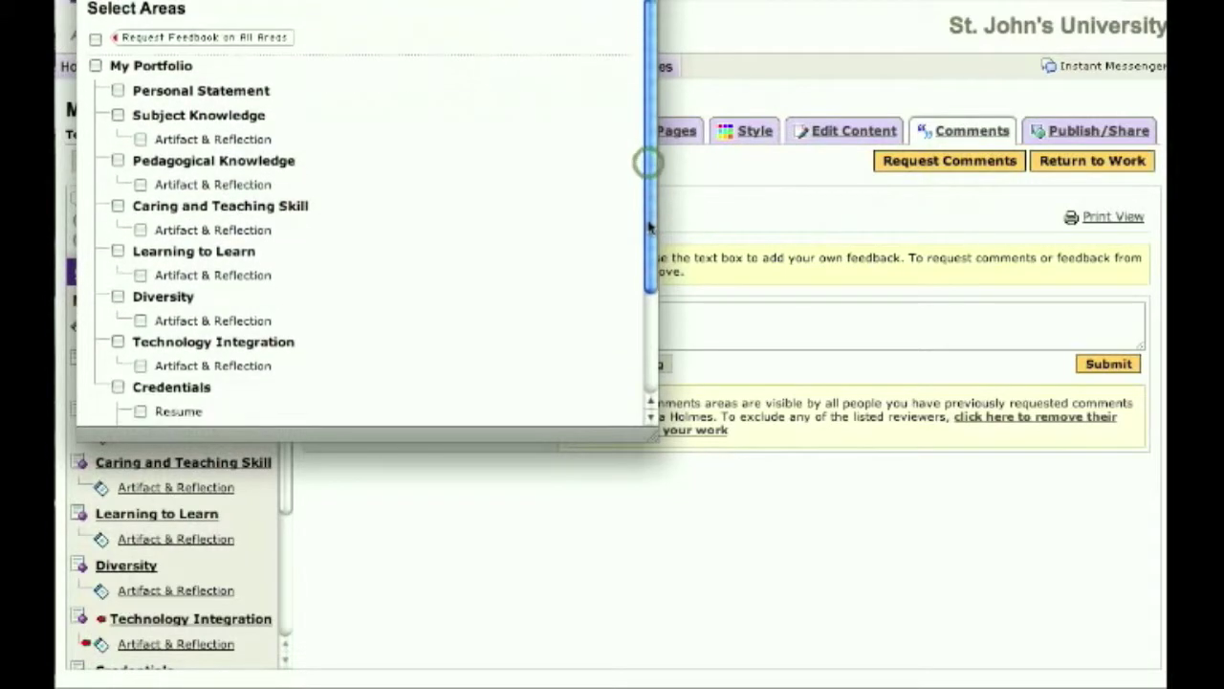
pyautogui.click(95, 31)
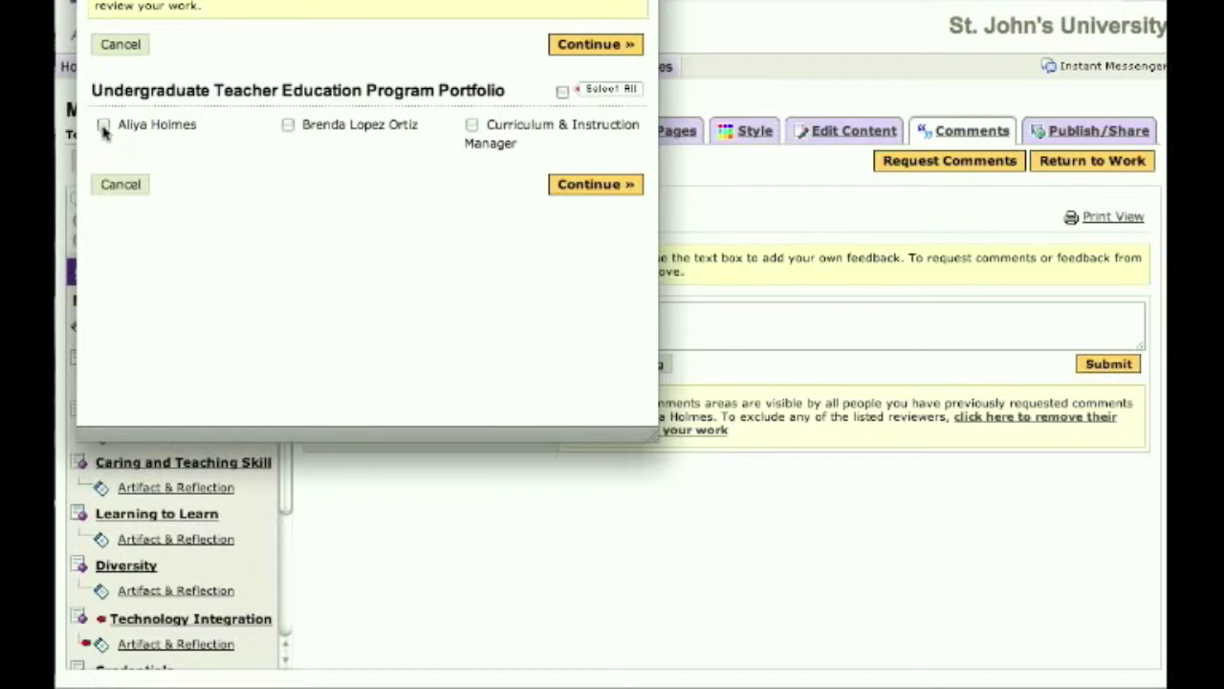
pyautogui.click(103, 124)
pyautogui.click(288, 124)
pyautogui.click(586, 179)
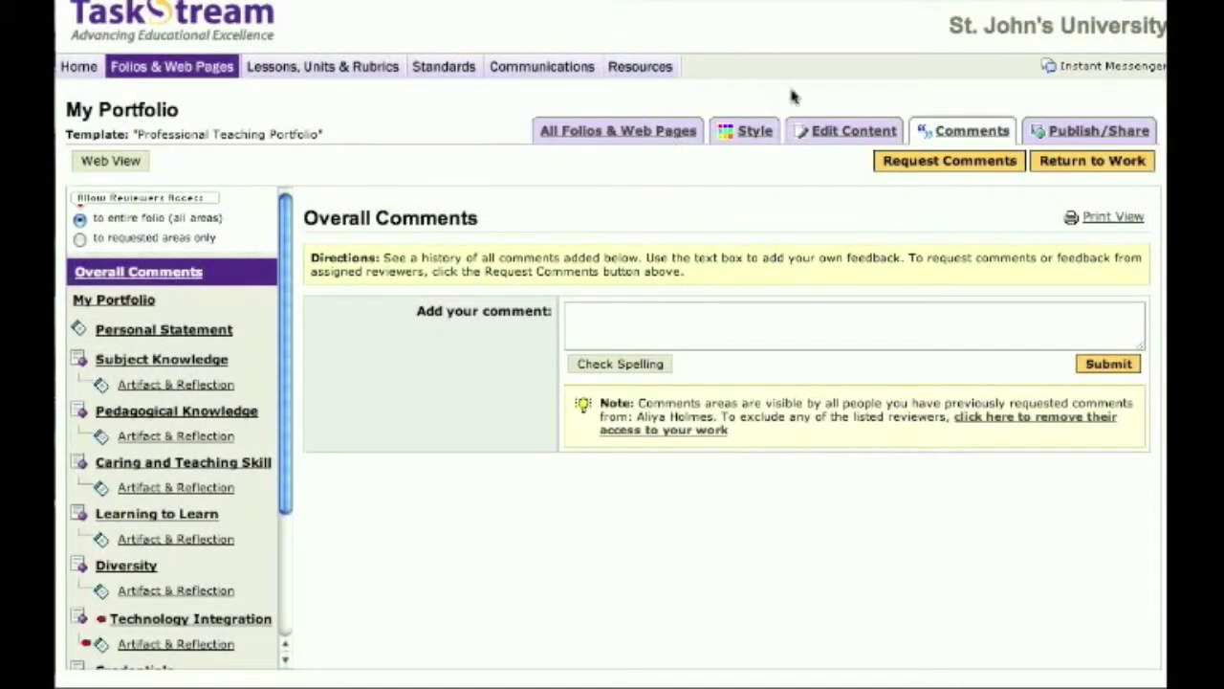
# Start a printable PDF from the Publish/Share tab and preview its Title Page
pyautogui.click(1076, 134)
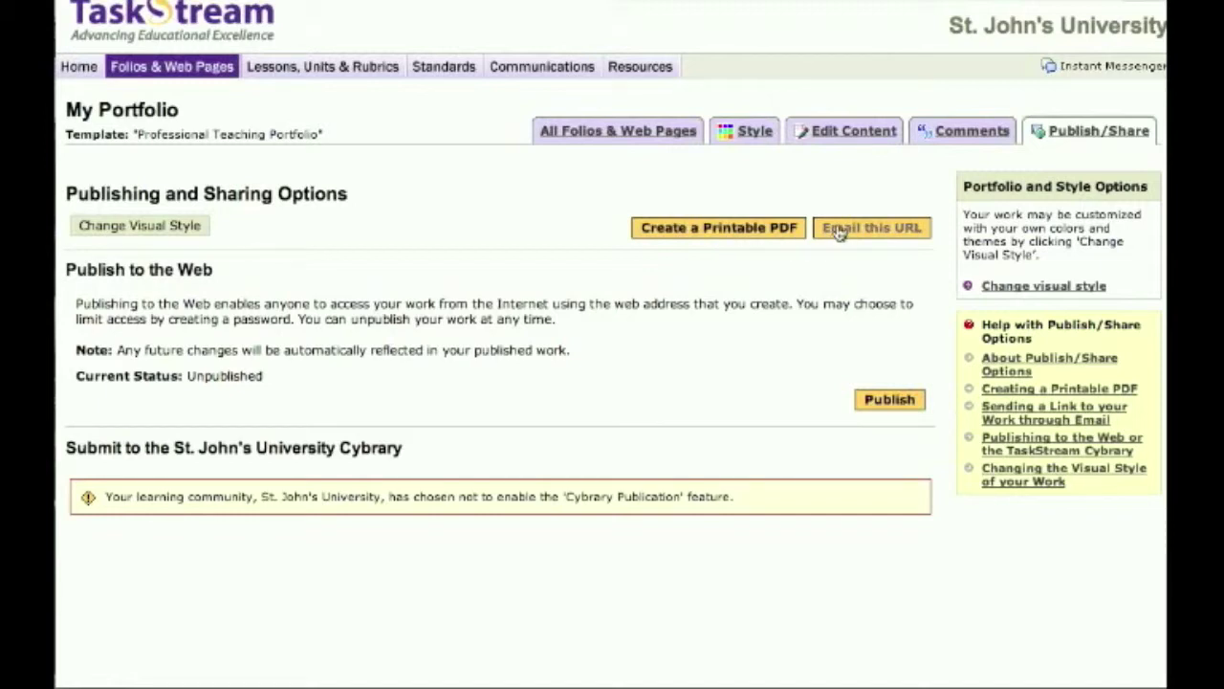
pyautogui.click(699, 233)
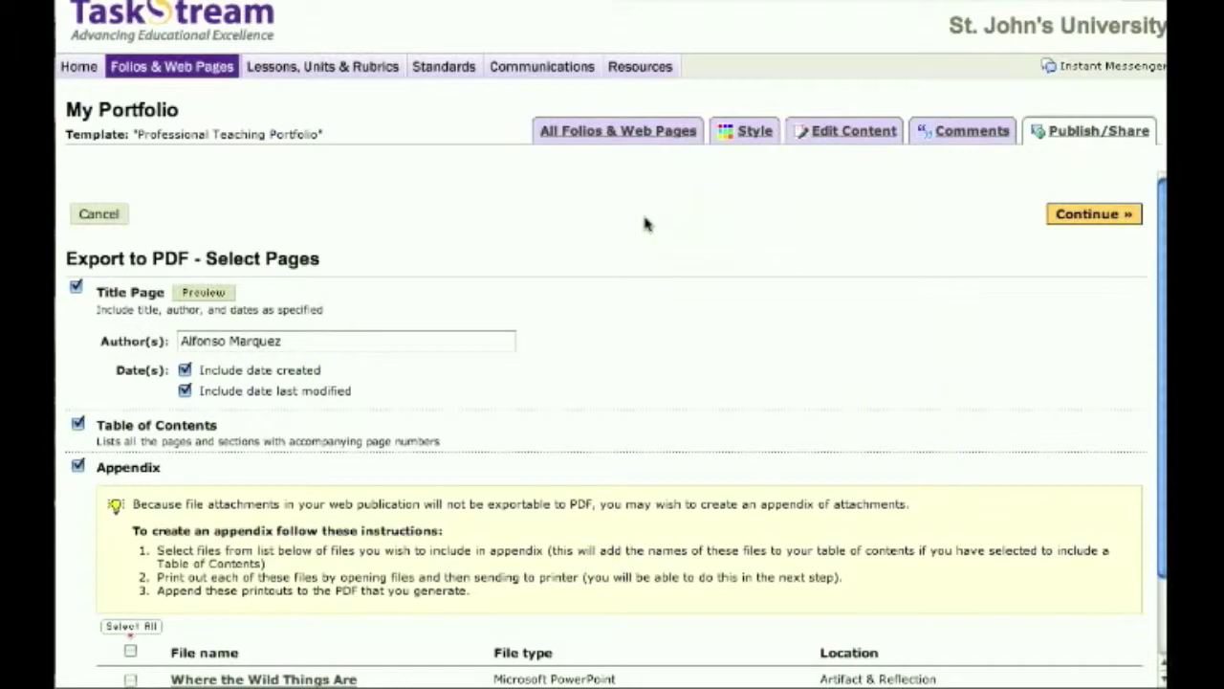
pyautogui.scroll(-2, 645, 223)
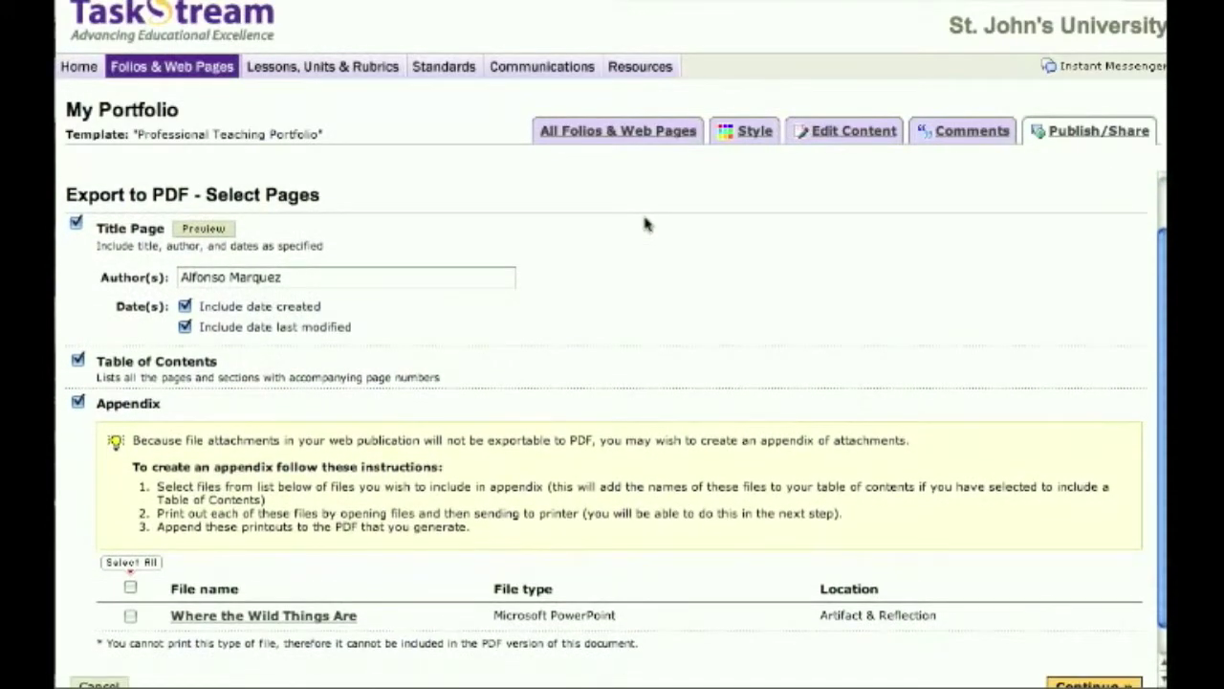
pyautogui.click(203, 228)
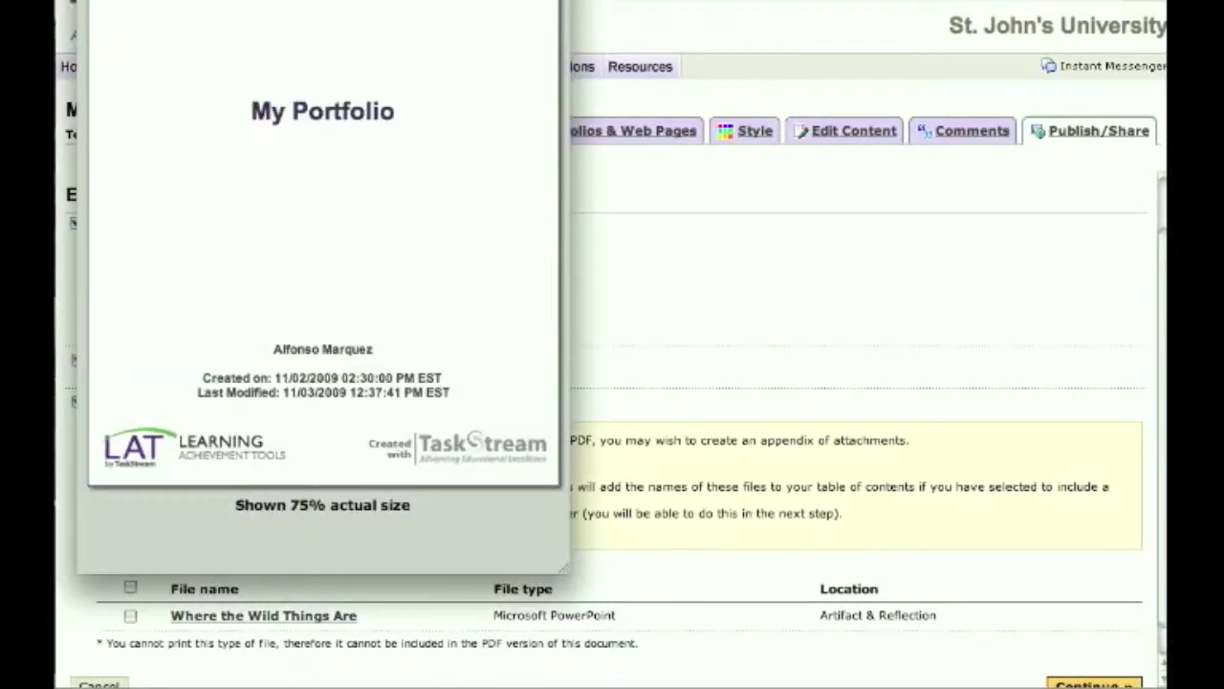
# Close the title page preview and select all attachments for the PDF appendix
pyautogui.click(520, 218)
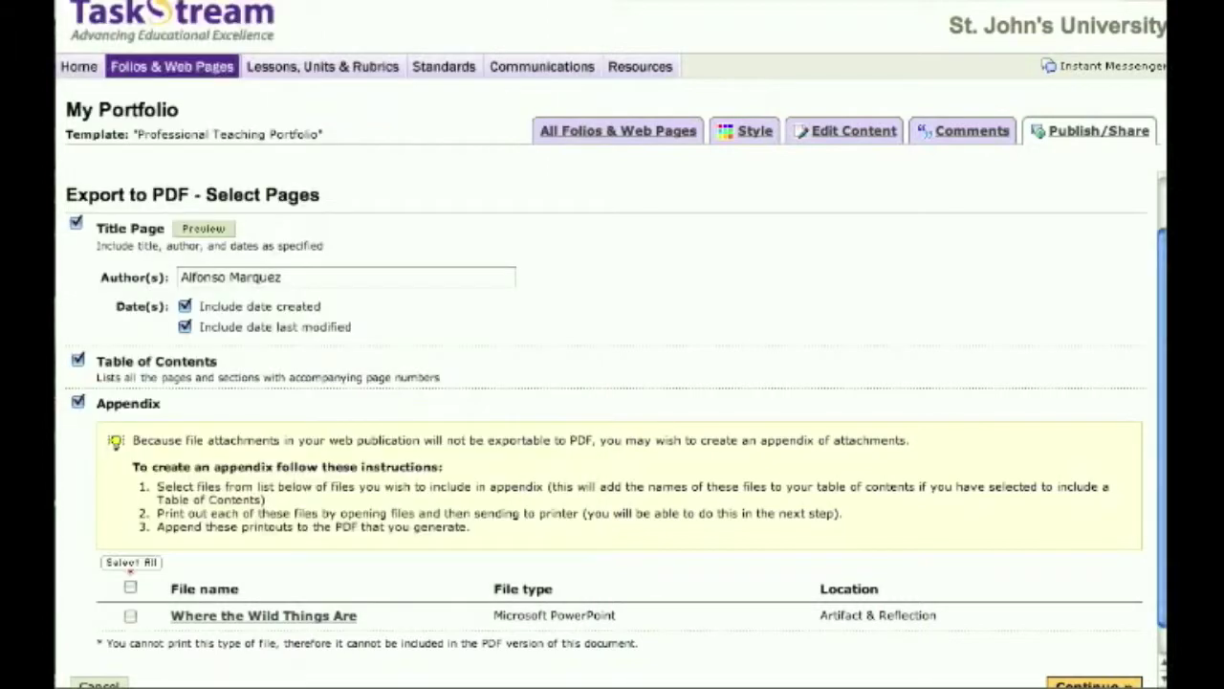
pyautogui.scroll(-1, 520, 218)
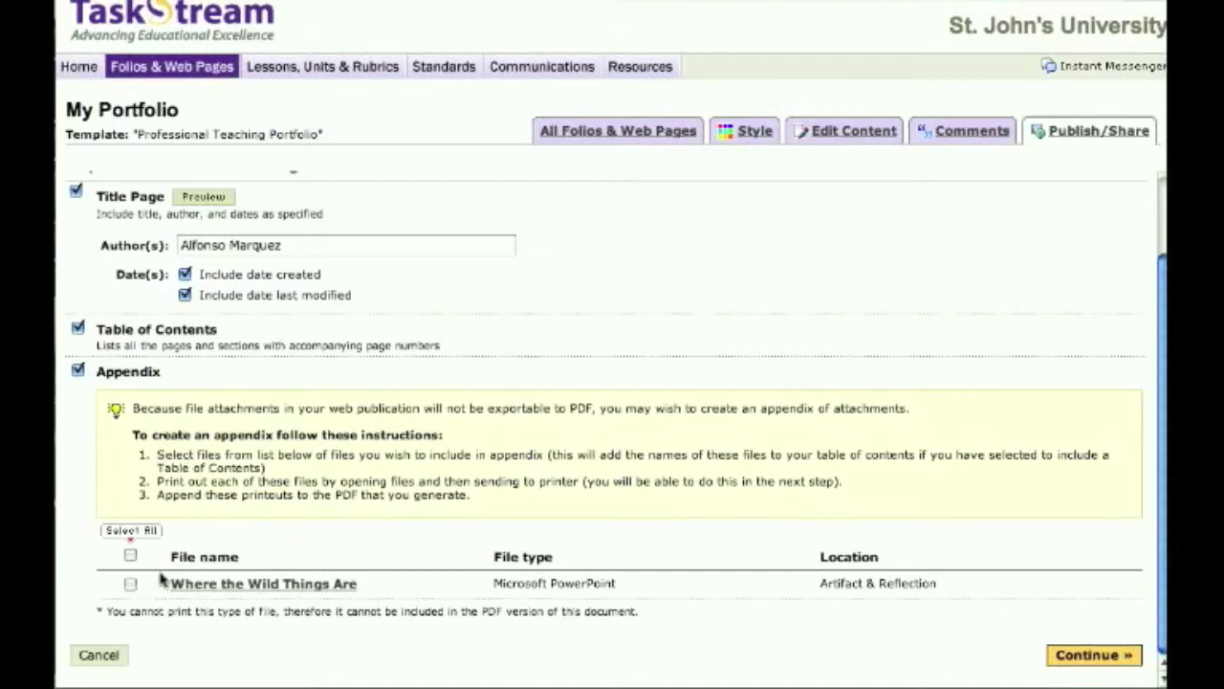
pyautogui.click(130, 556)
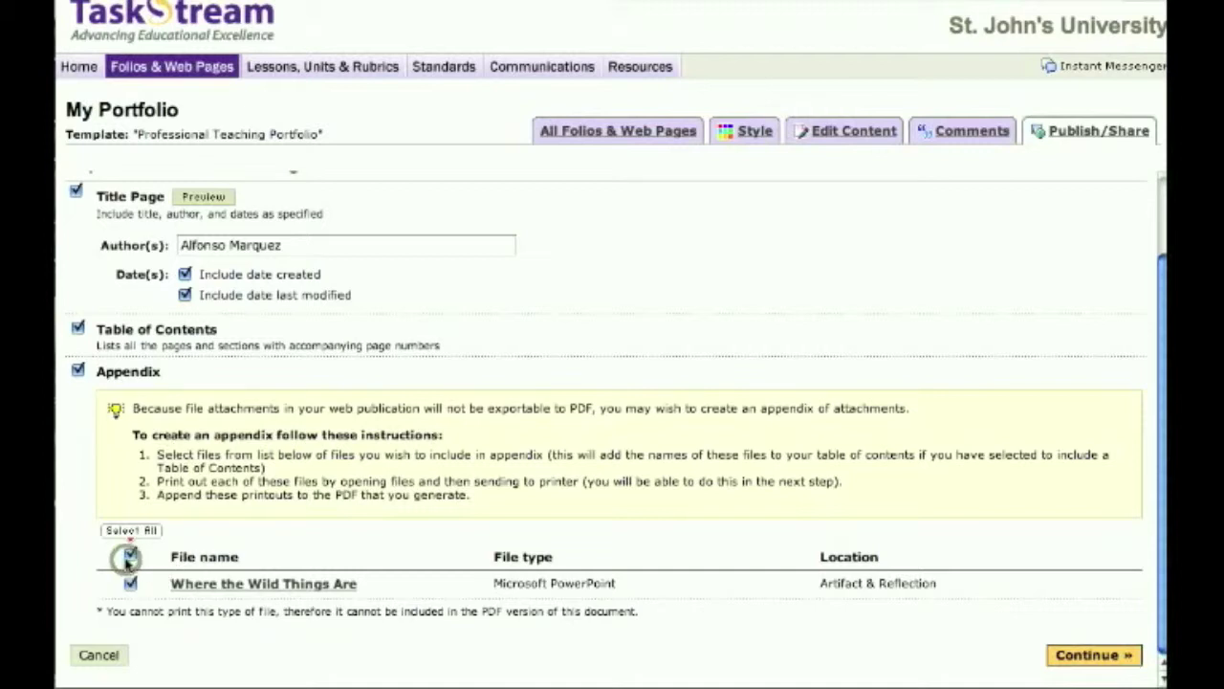
# Continue and generate the PDF now, confirming with OK
pyautogui.click(1090, 655)
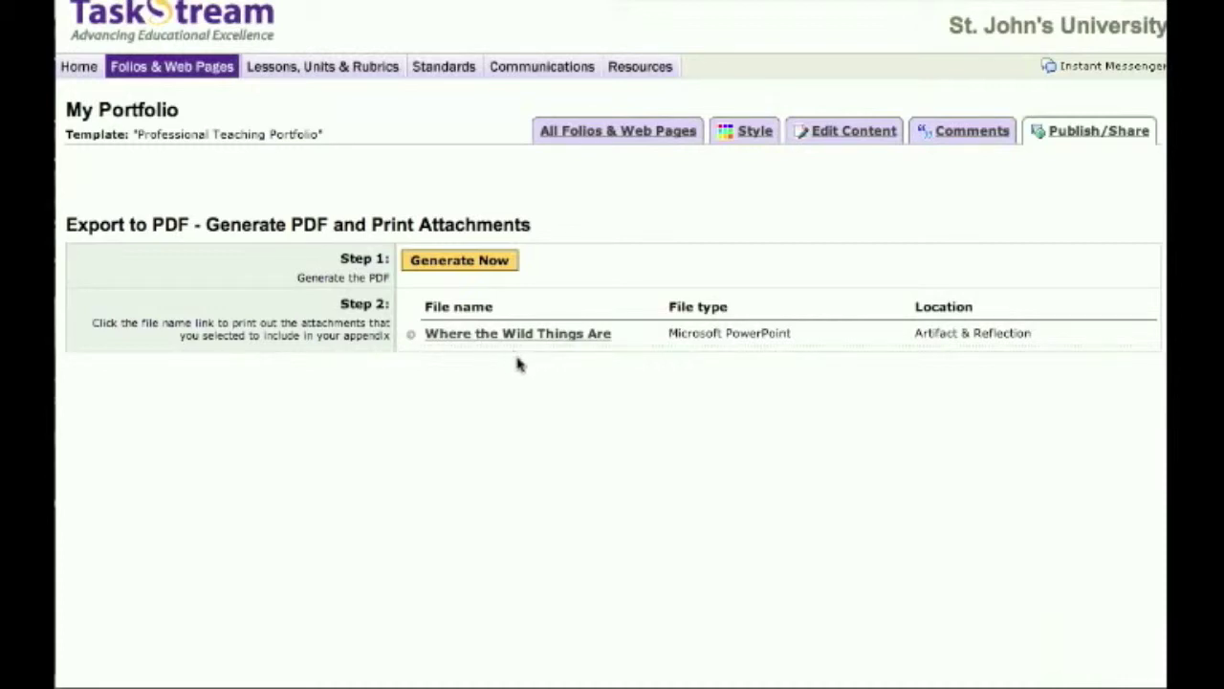
pyautogui.click(483, 272)
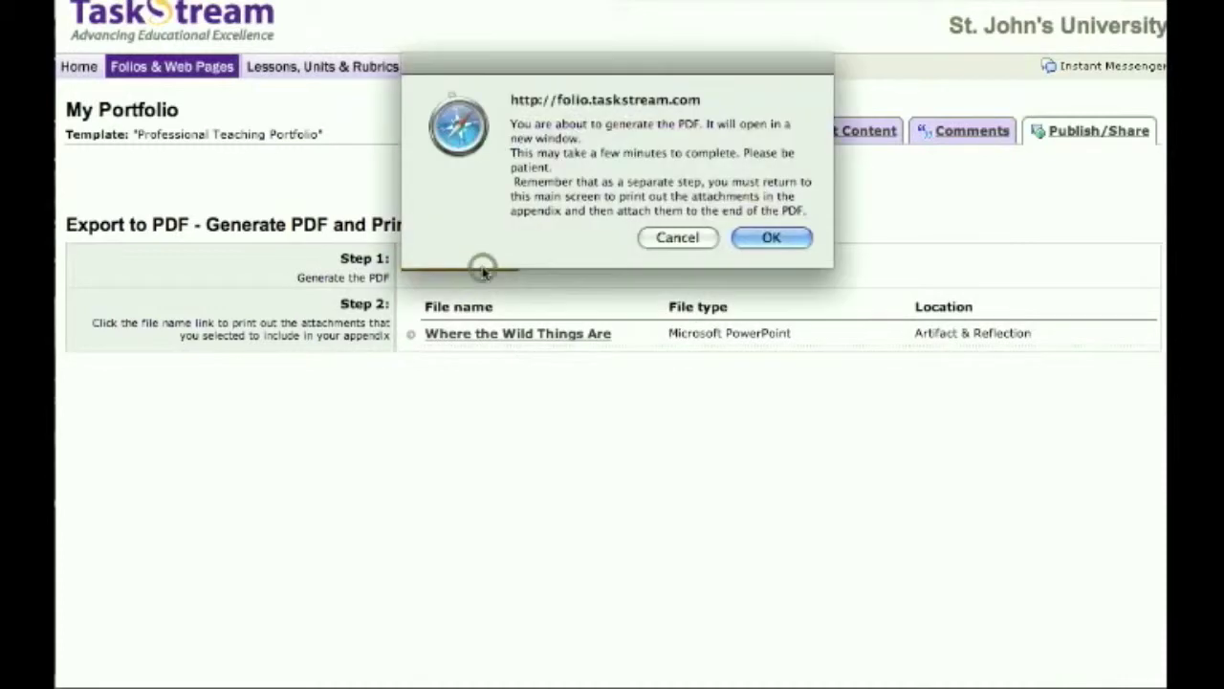
pyautogui.click(746, 240)
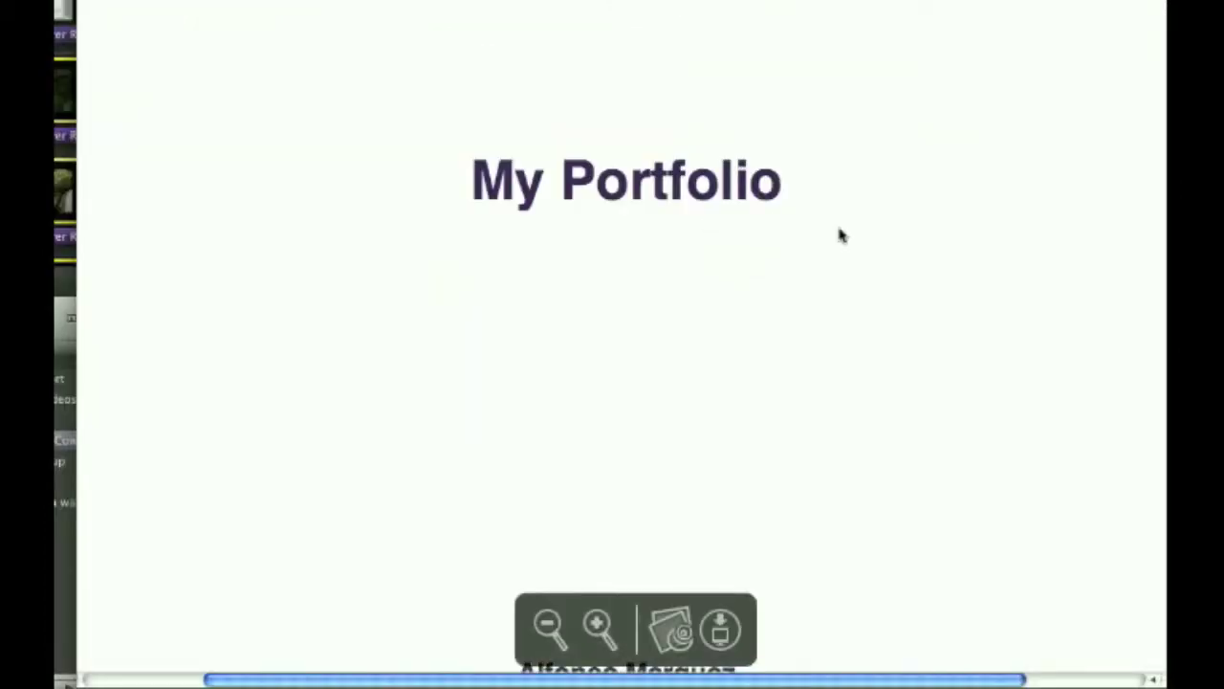
pyautogui.scroll(-5, 838, 235)
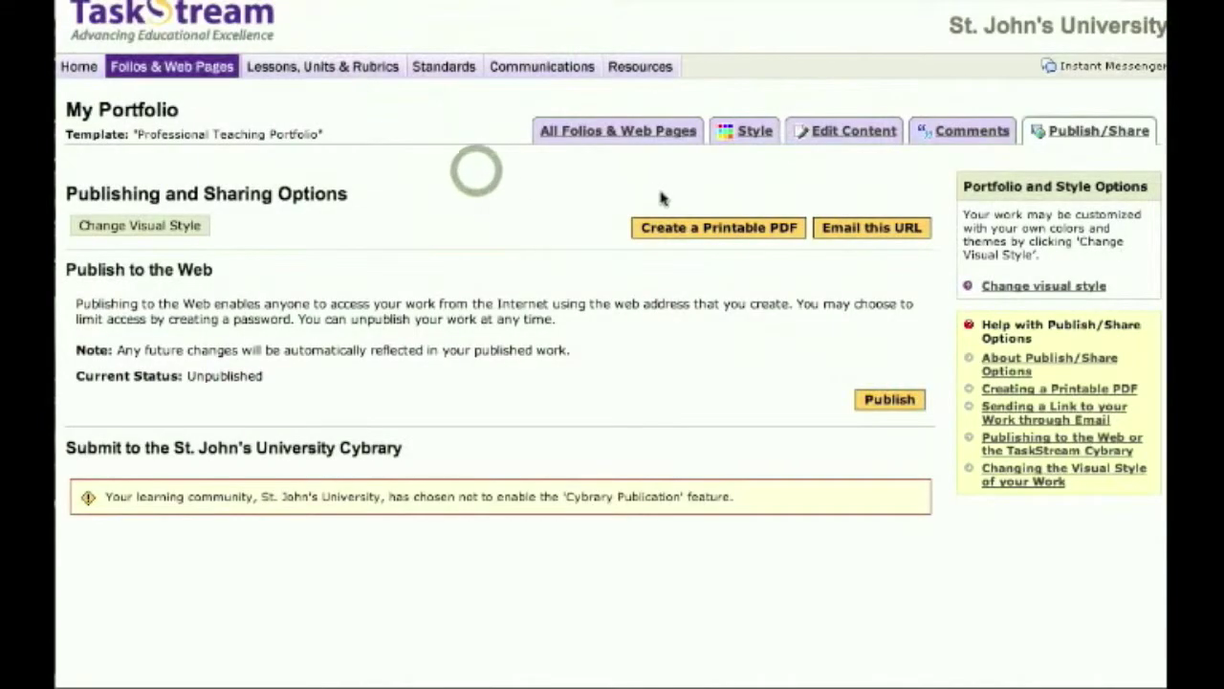
# Start emailing the portfolio's web address and open the recipient subscriber picker
pyautogui.click(864, 231)
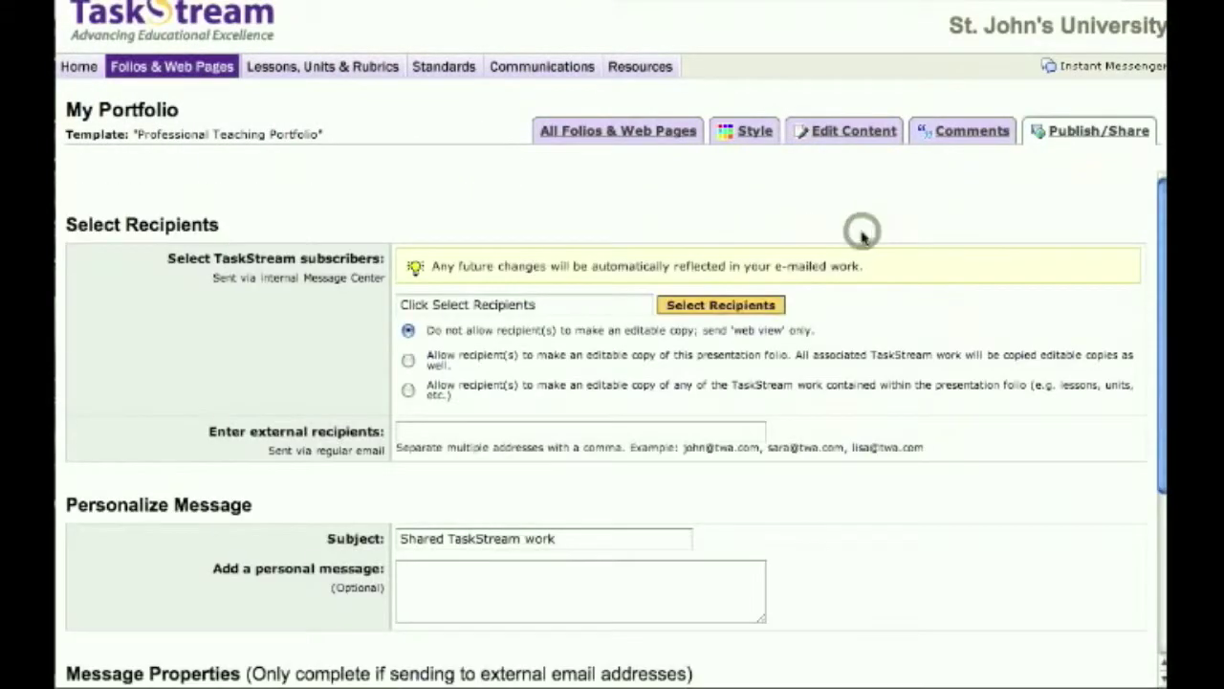
pyautogui.scroll(-1, 859, 213)
pyautogui.scroll(-1, 858, 213)
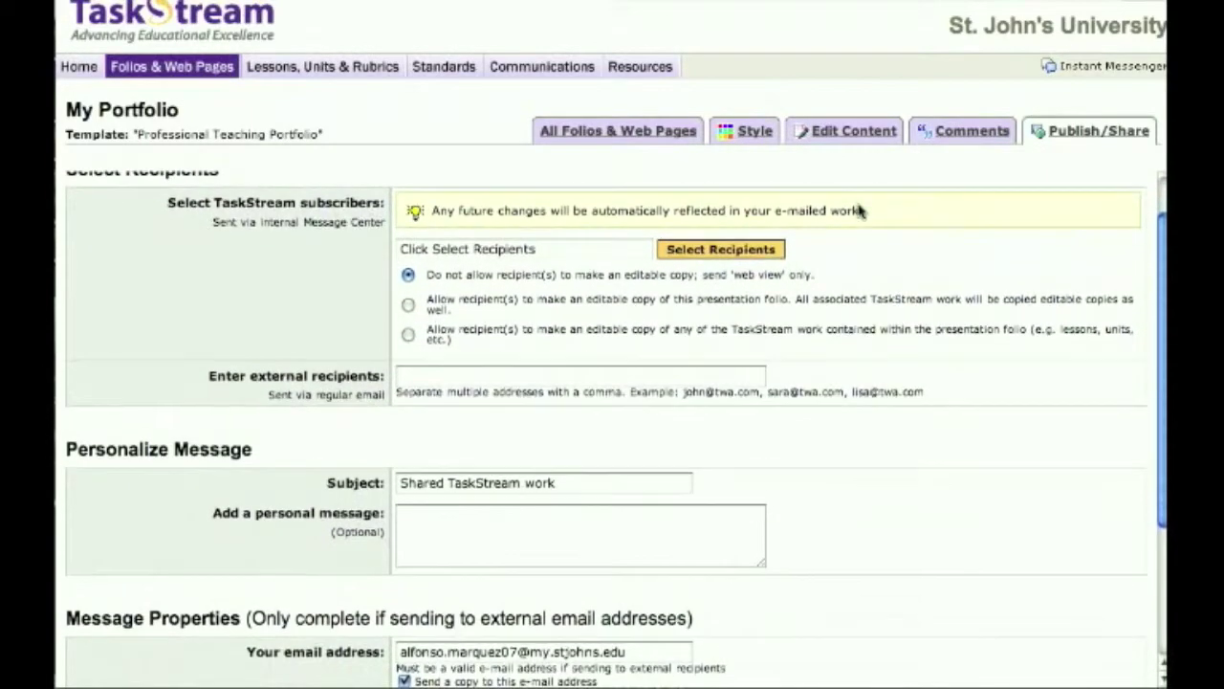
pyautogui.click(692, 250)
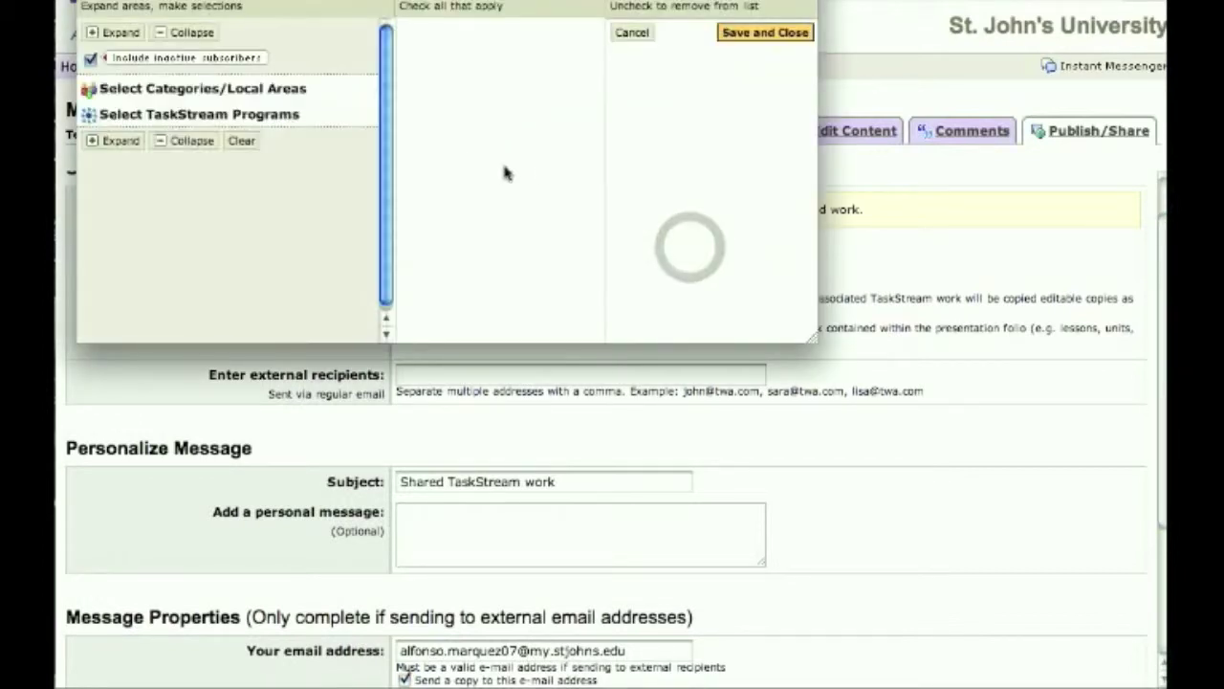
pyautogui.moveTo(387, 84); pyautogui.dragTo(390, 111)
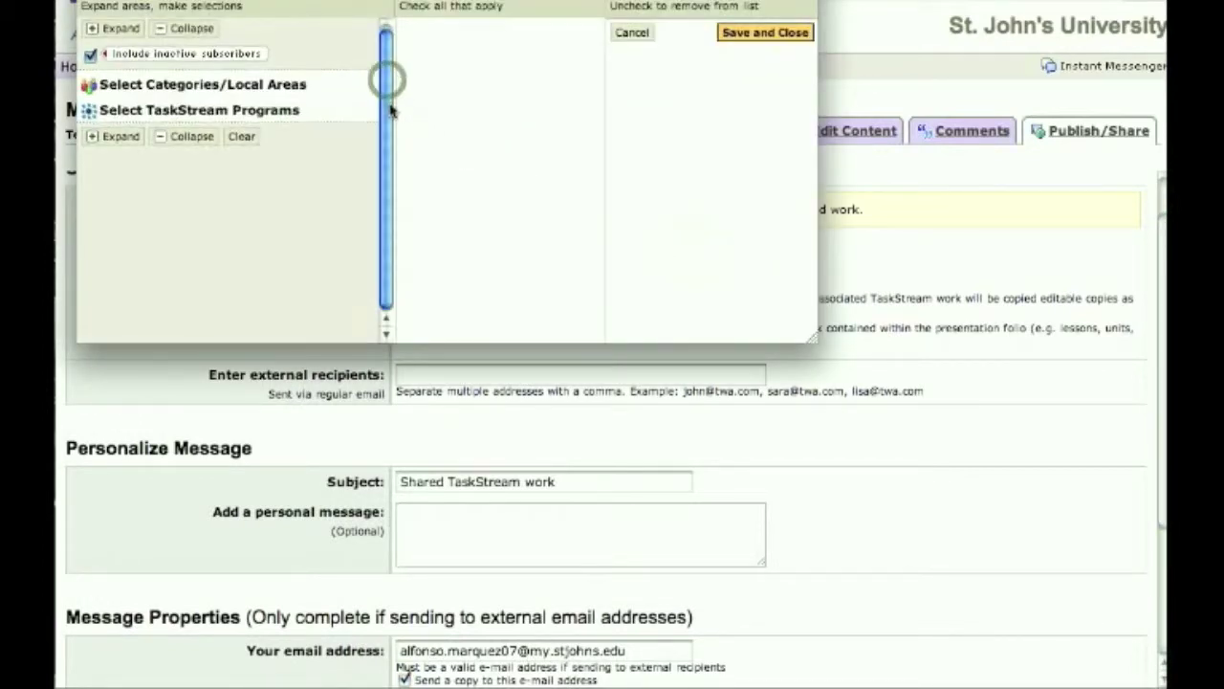
# Check two Faculty and one Student under St. John's University > School of Education, then save
pyautogui.click(284, 87)
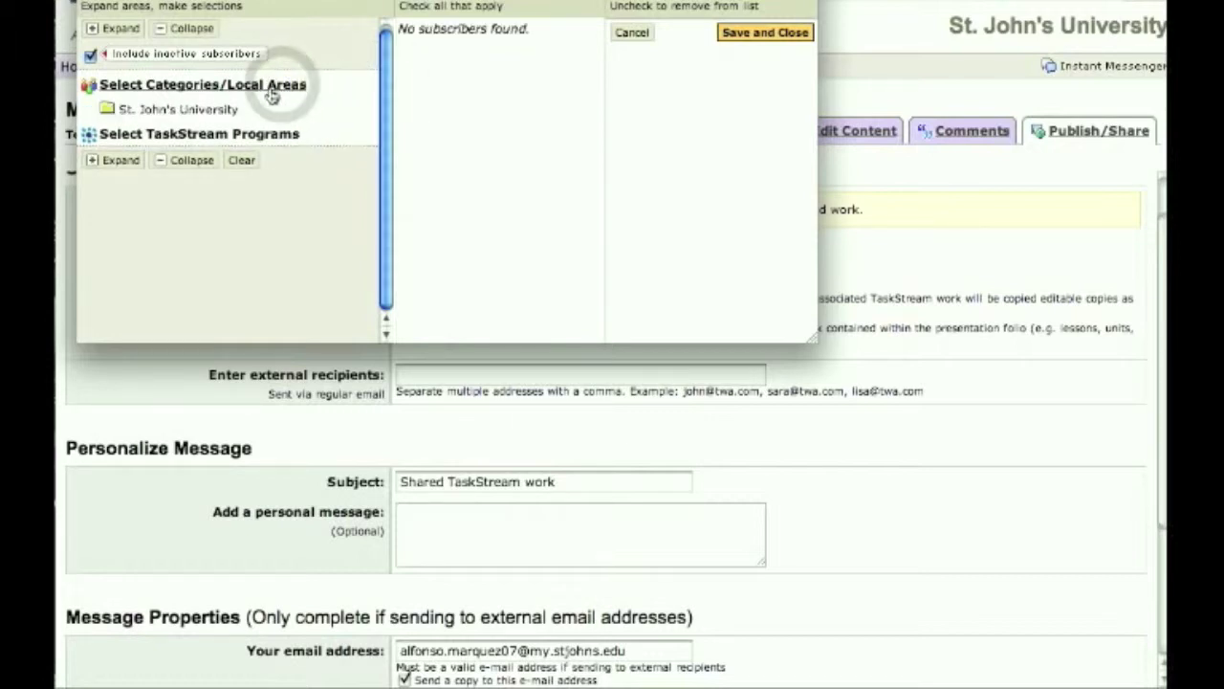
pyautogui.click(224, 112)
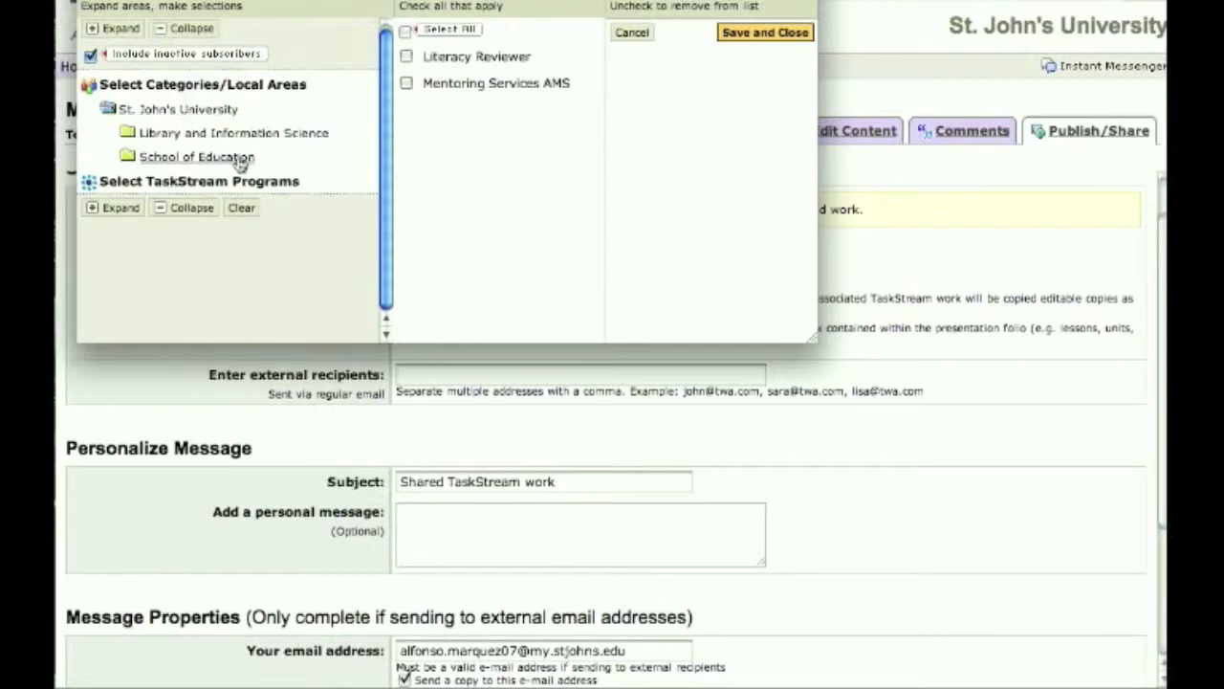
pyautogui.click(239, 158)
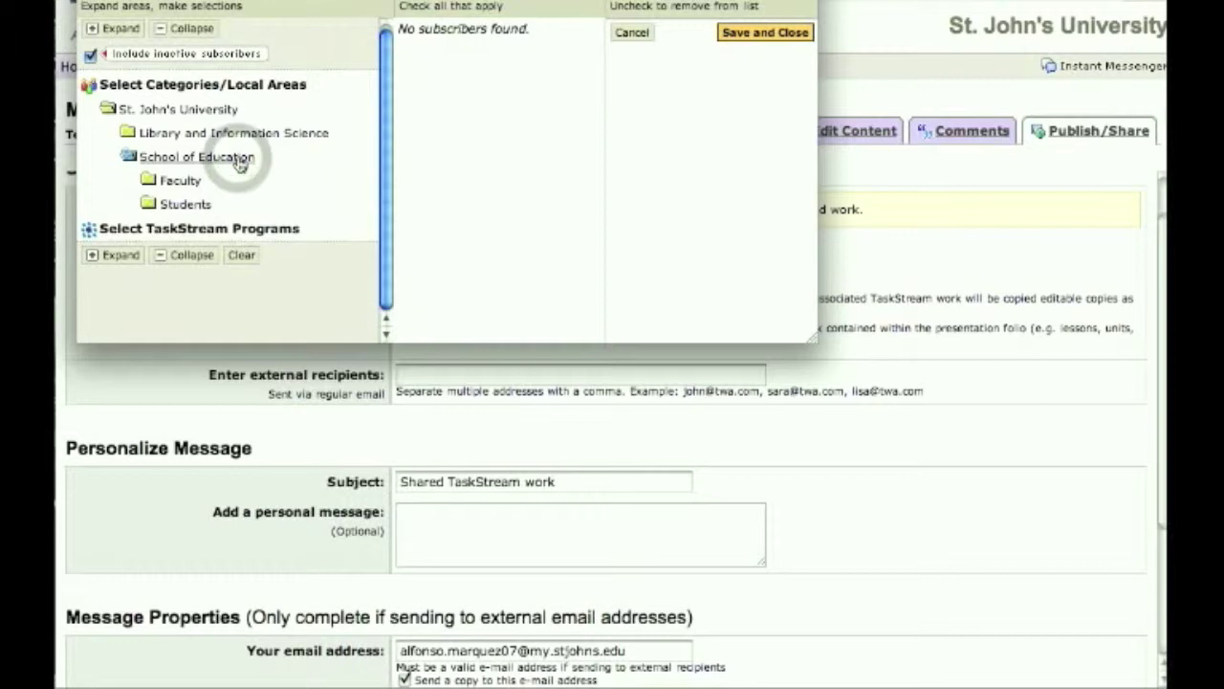
pyautogui.click(181, 182)
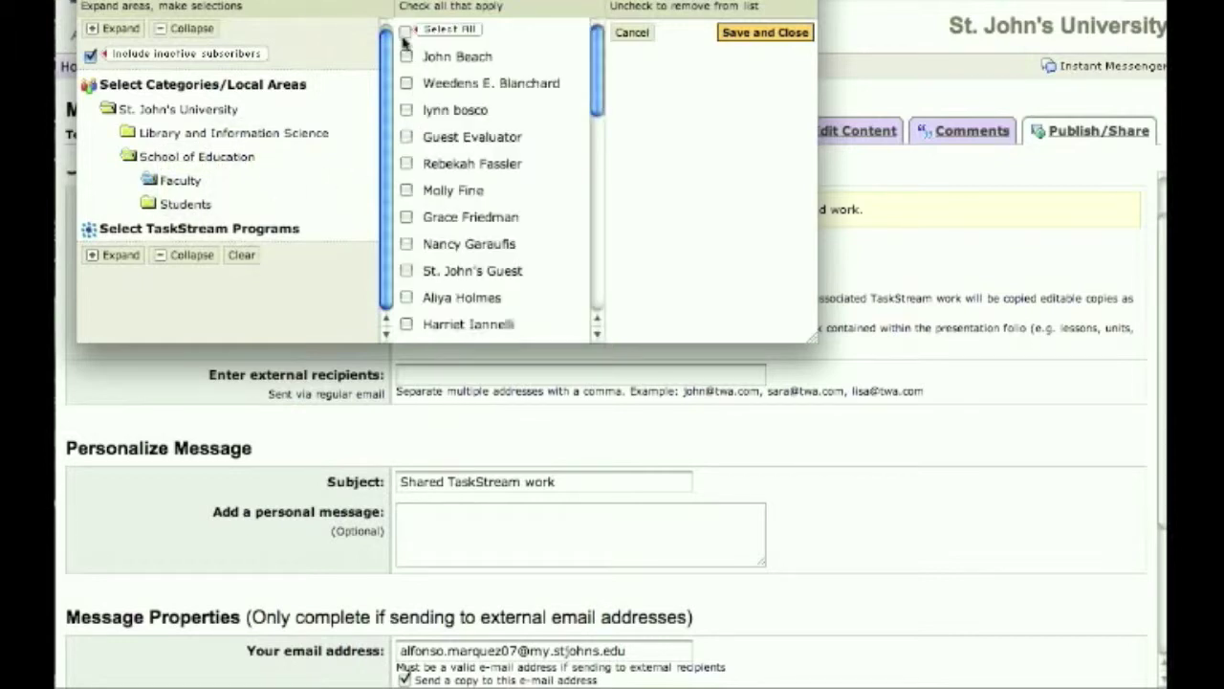
pyautogui.click(407, 56)
pyautogui.click(407, 110)
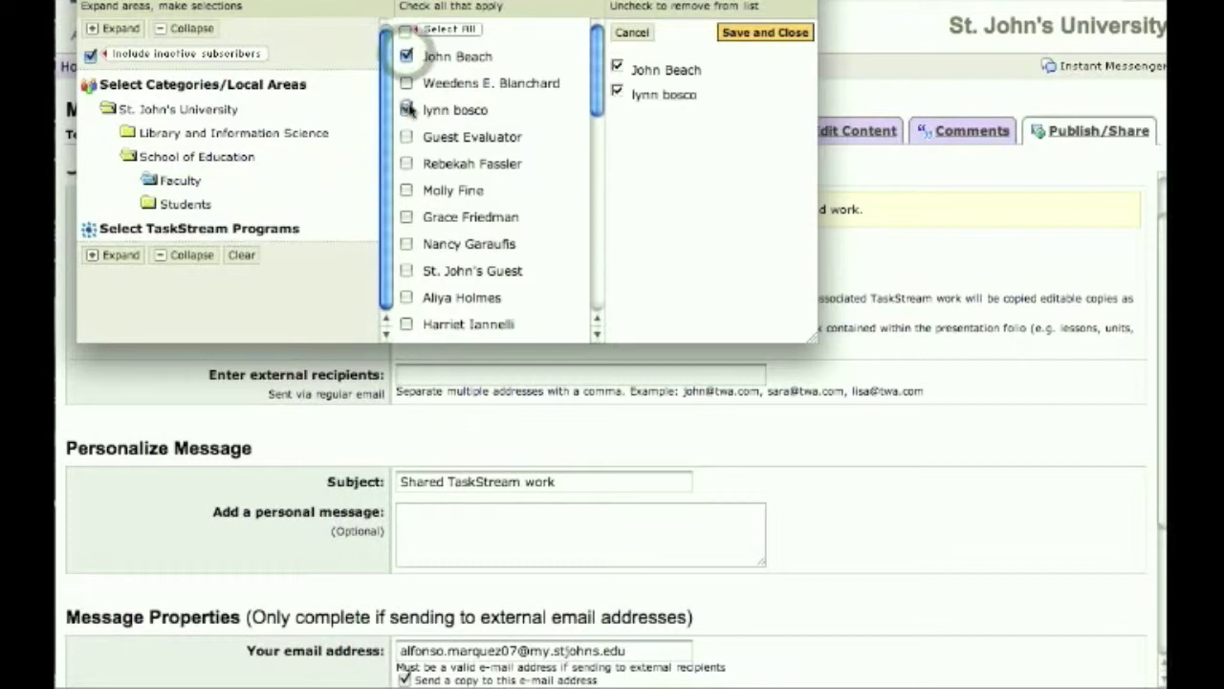
pyautogui.click(178, 205)
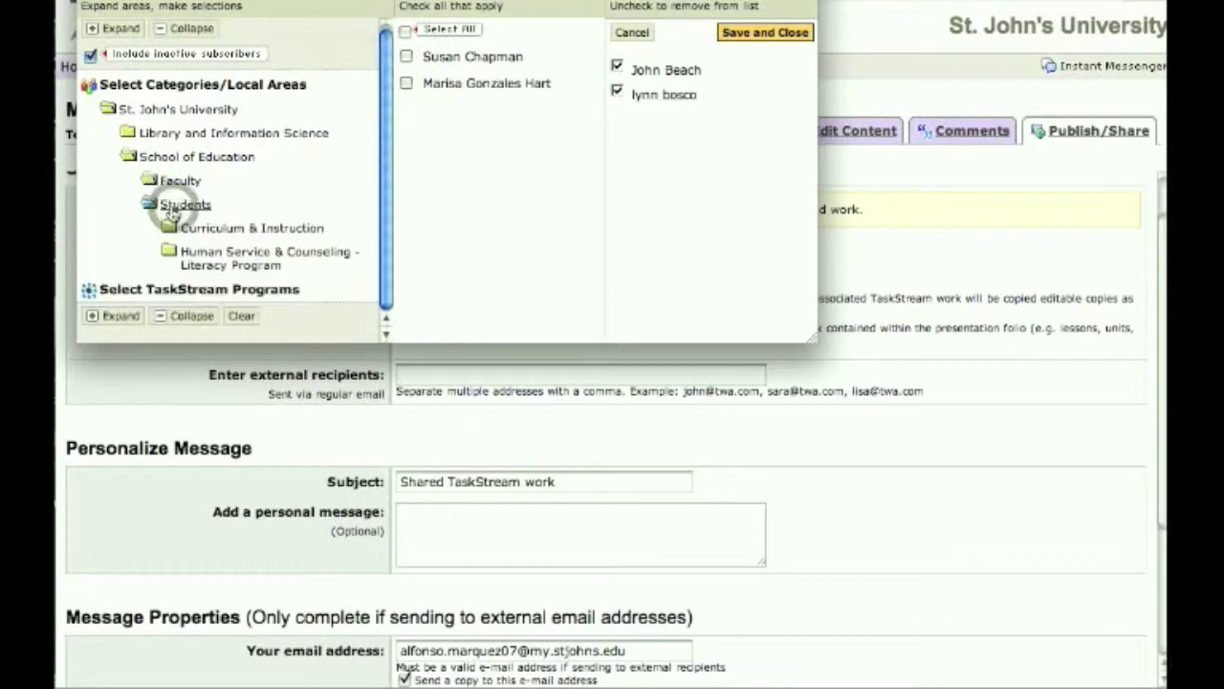
pyautogui.click(407, 57)
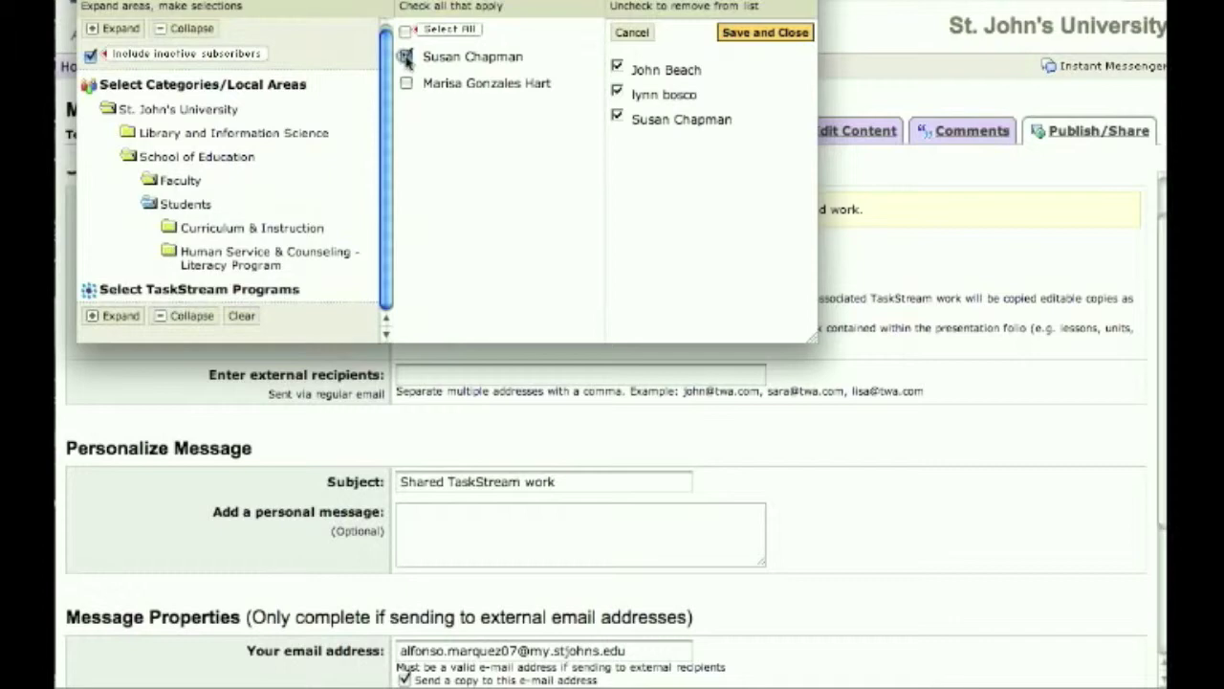
pyautogui.click(735, 34)
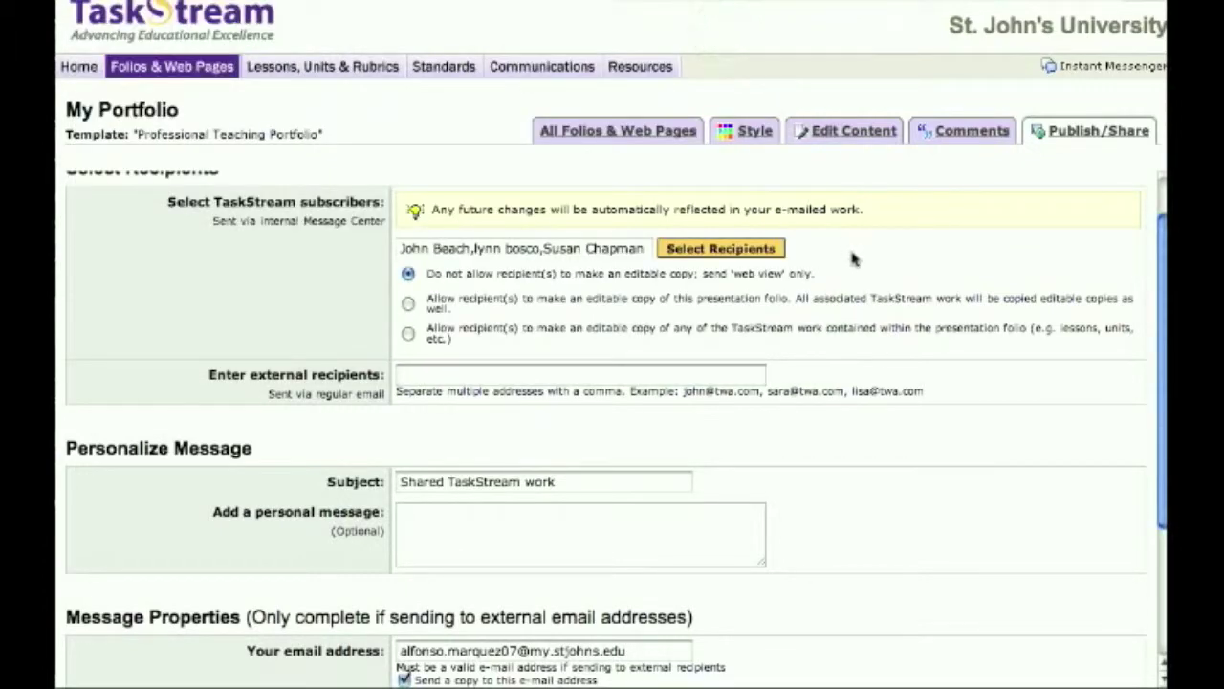
# Set the share to not allow recipients an editable copy, web view only
pyautogui.scroll(-1, 855, 258)
pyautogui.scroll(-1, 854, 259)
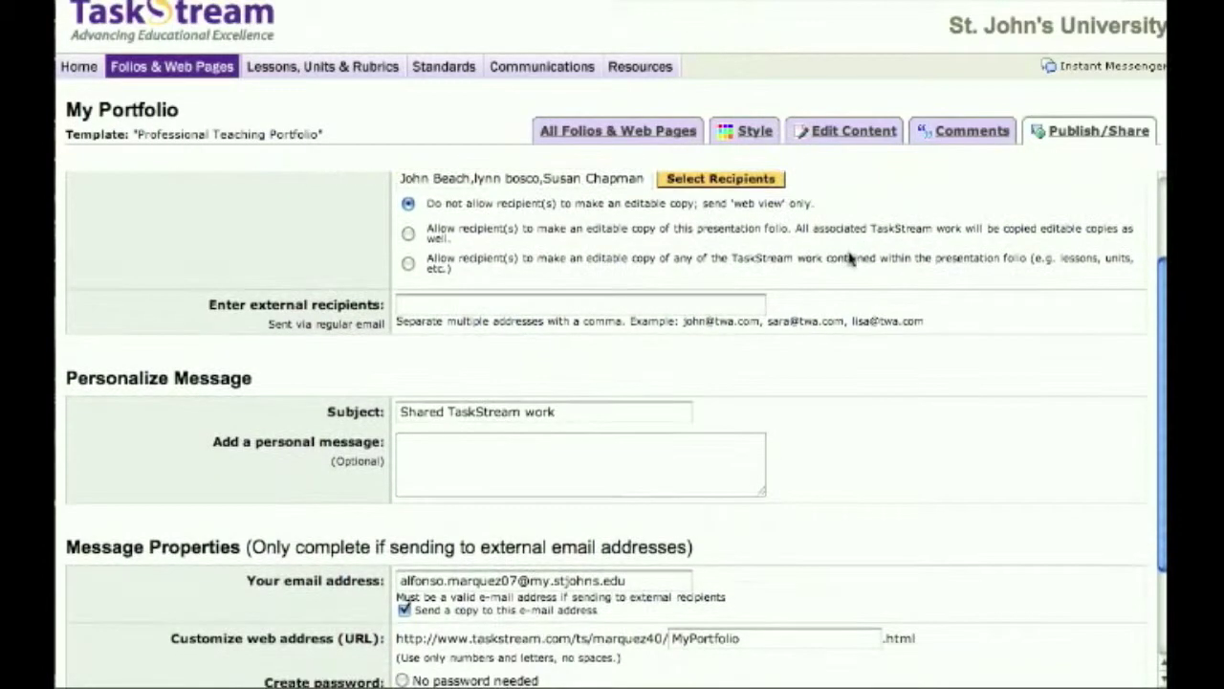
pyautogui.click(409, 231)
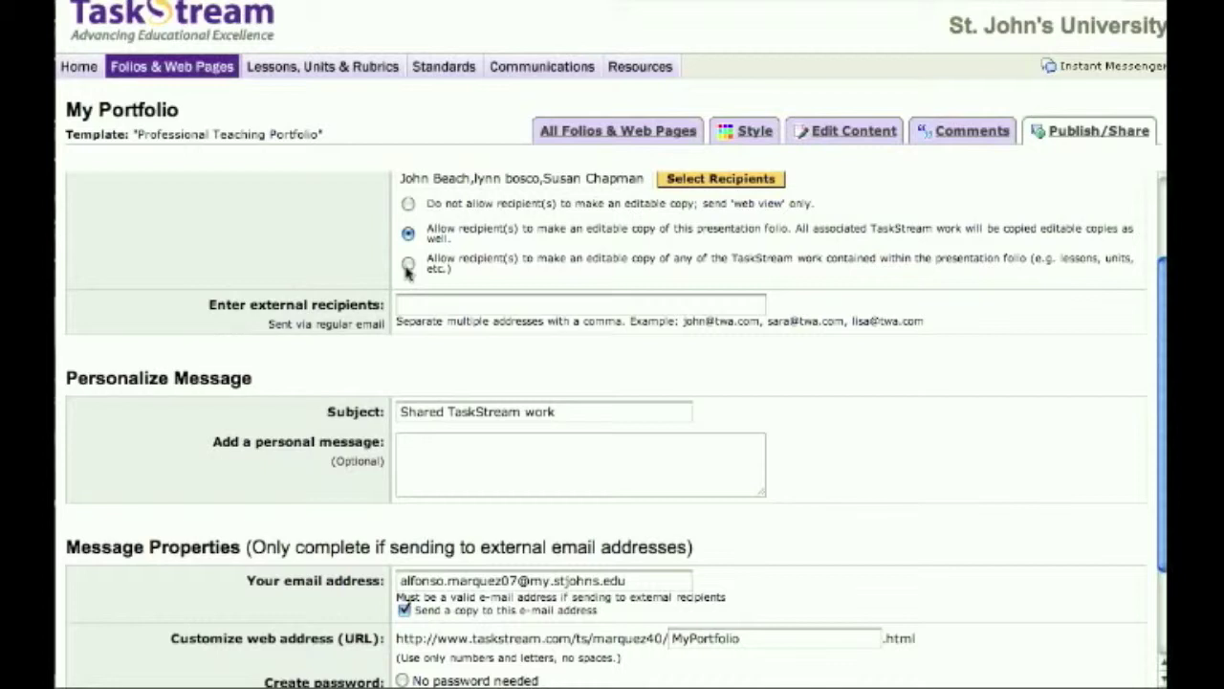
pyautogui.click(406, 268)
pyautogui.click(407, 203)
# Choose Require password for the shared link and begin typing the password
pyautogui.scroll(-1, 848, 373)
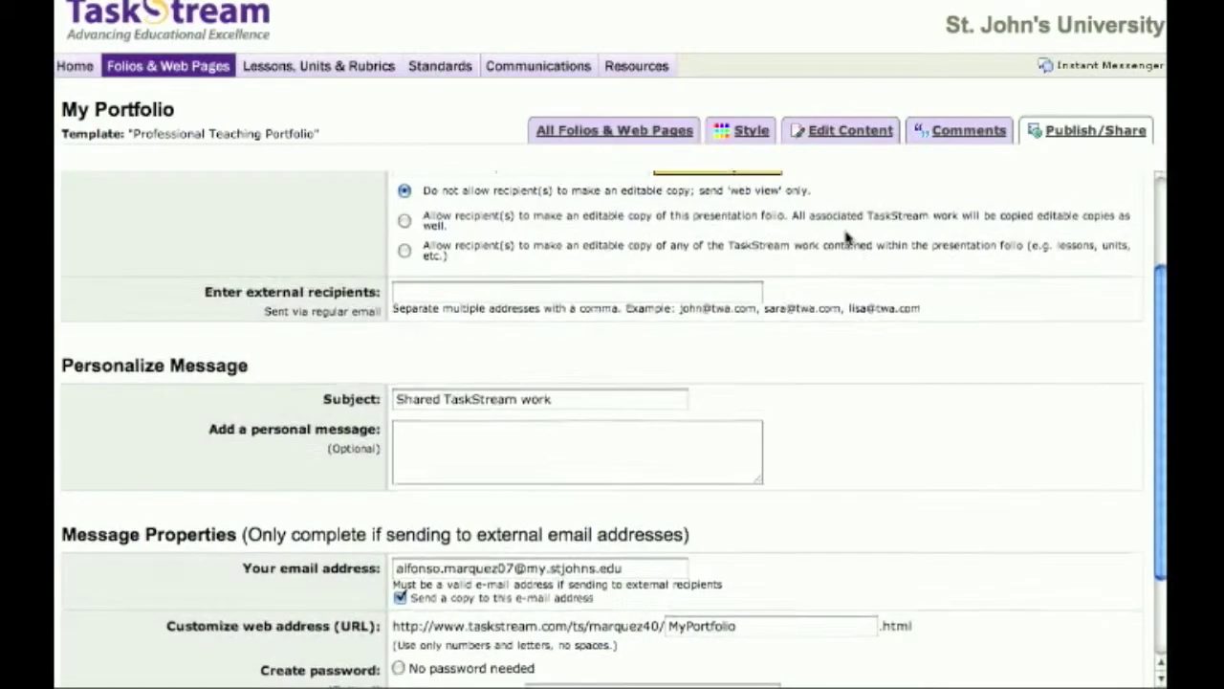
pyautogui.scroll(-4, 847, 237)
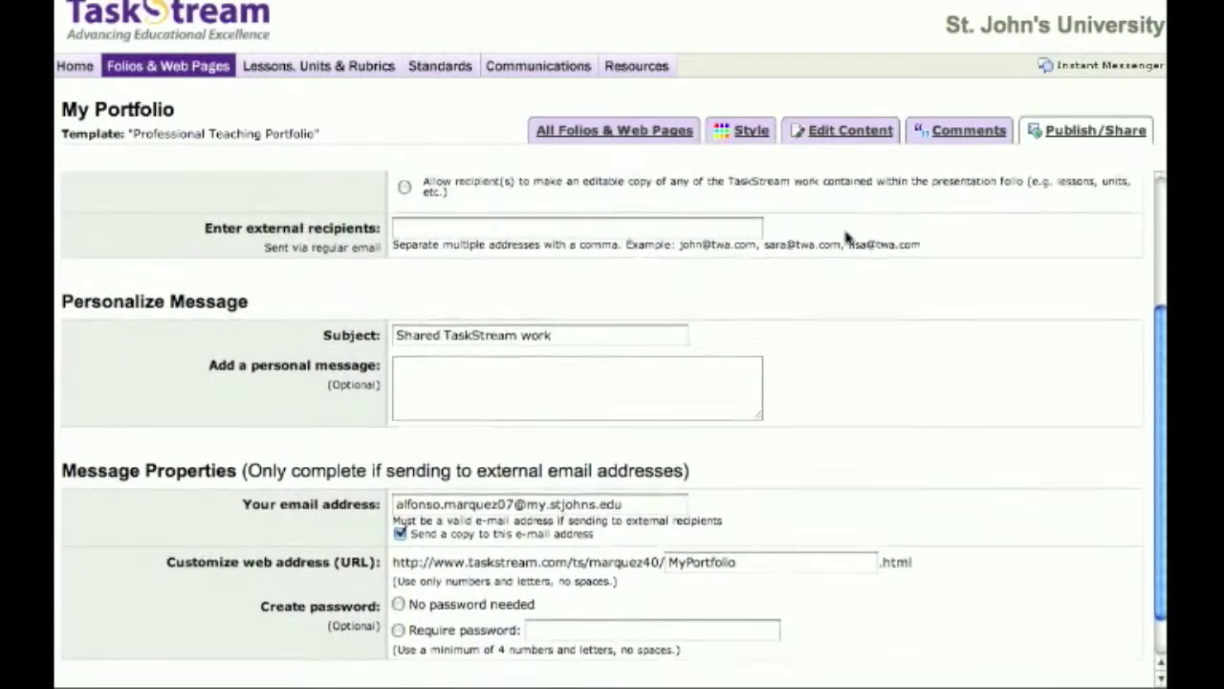
pyautogui.scroll(-3, 846, 236)
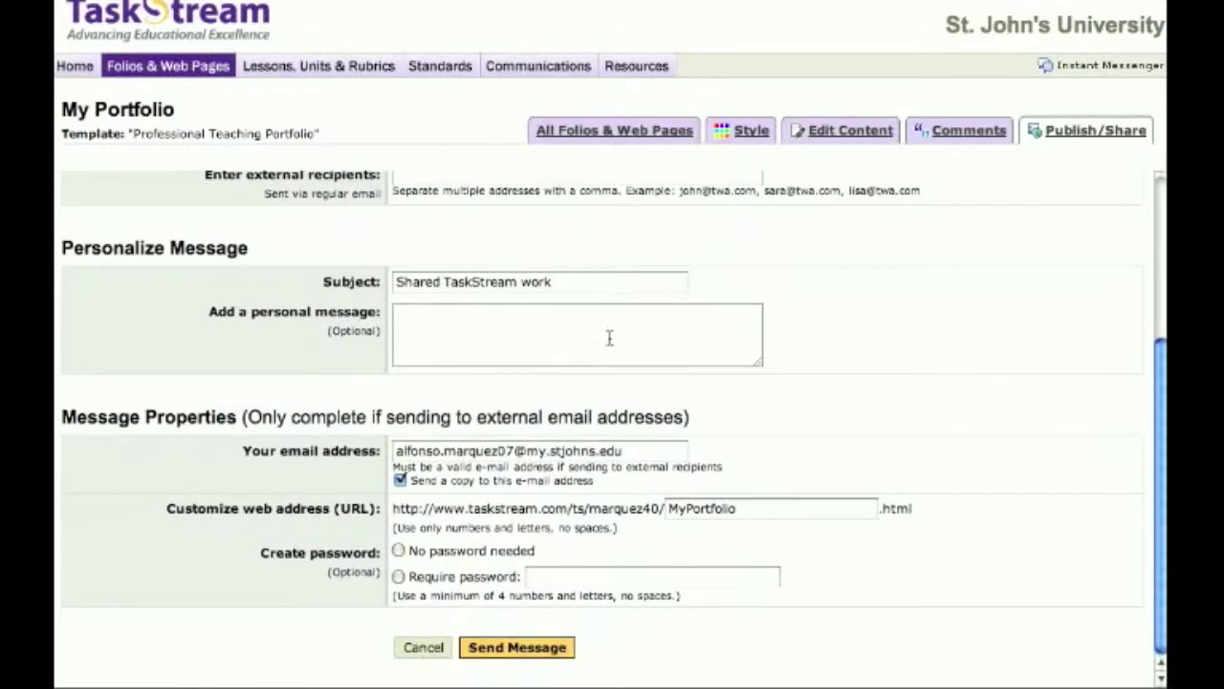
pyautogui.click(532, 327)
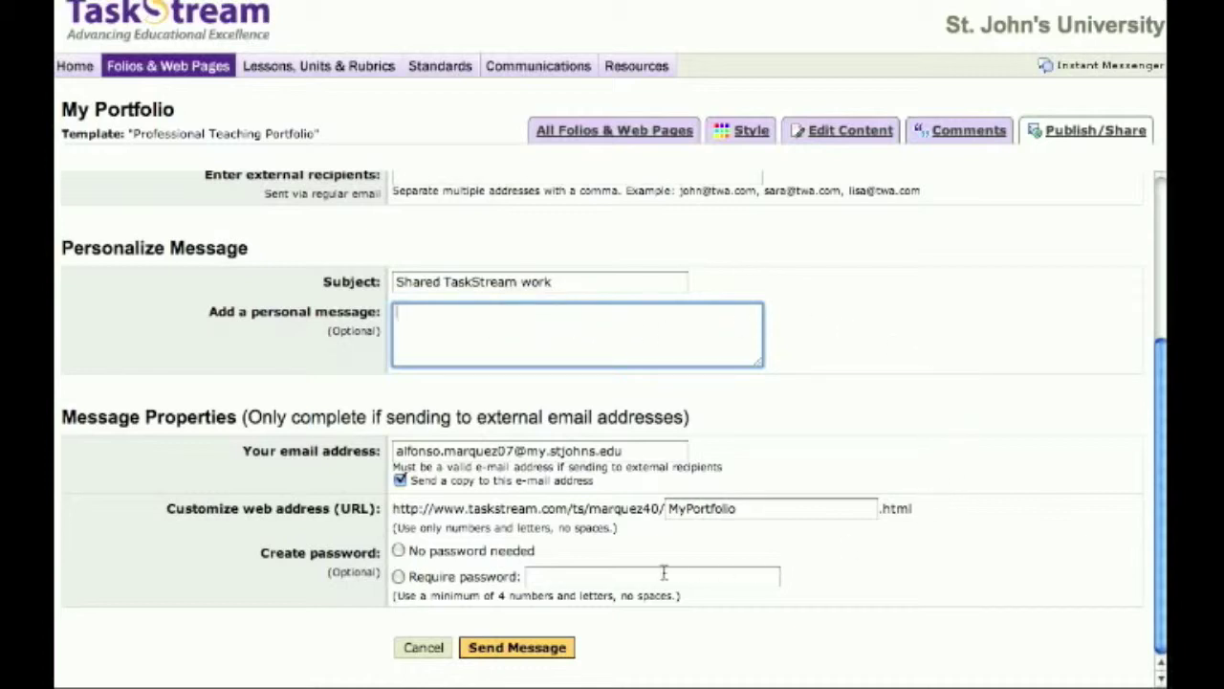
pyautogui.click(399, 552)
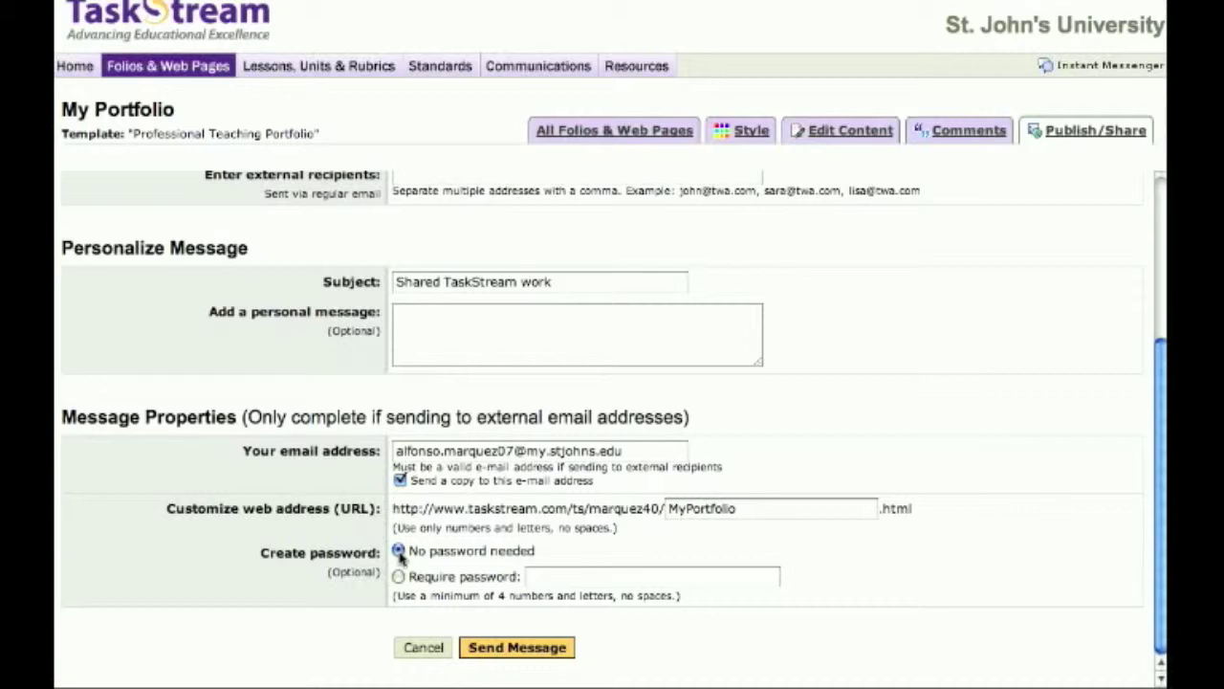
pyautogui.click(399, 577)
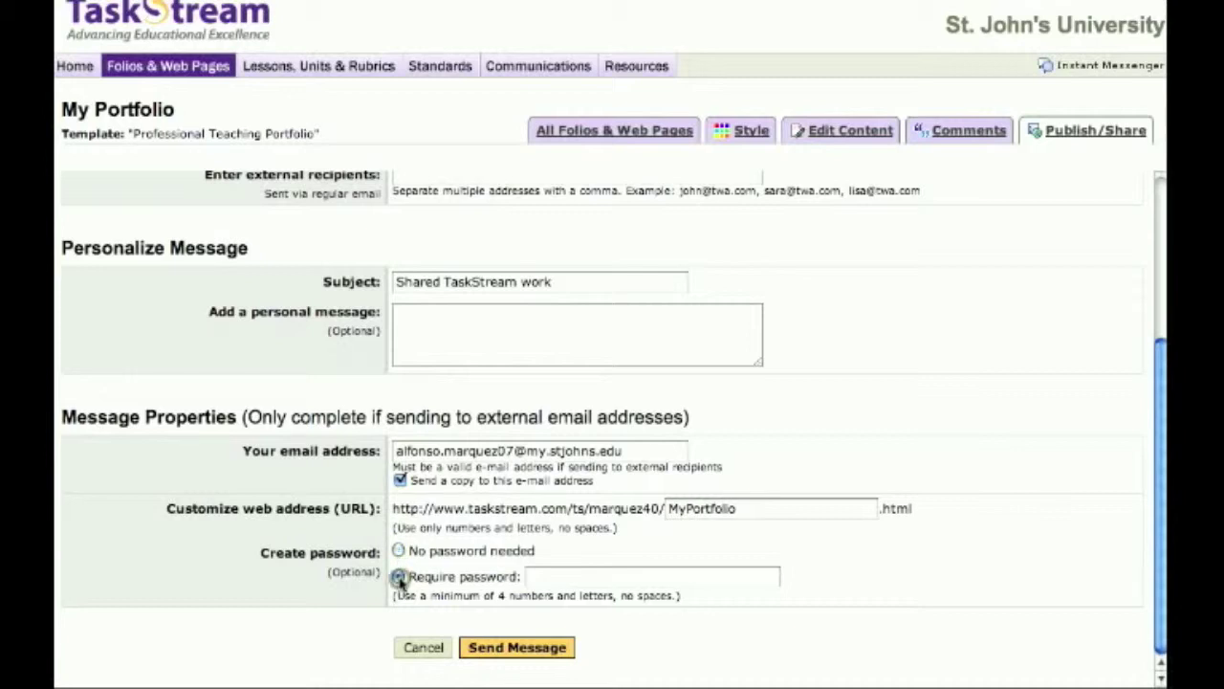
pyautogui.click(541, 579)
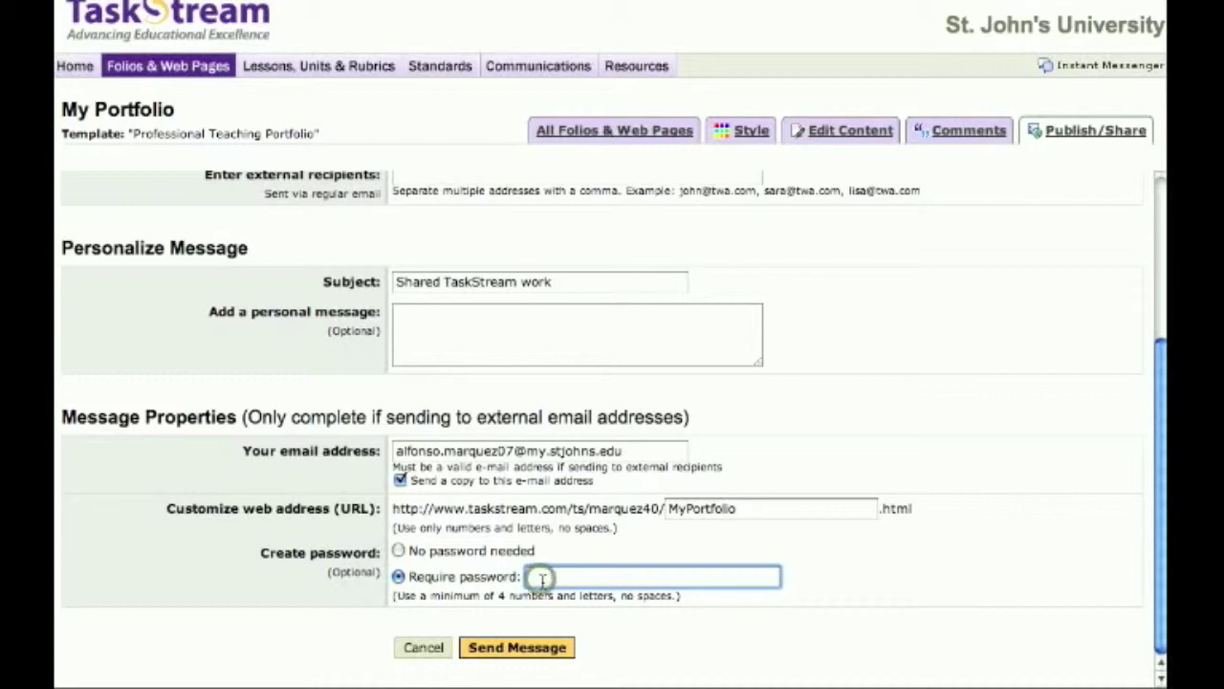
pyautogui.write('po')
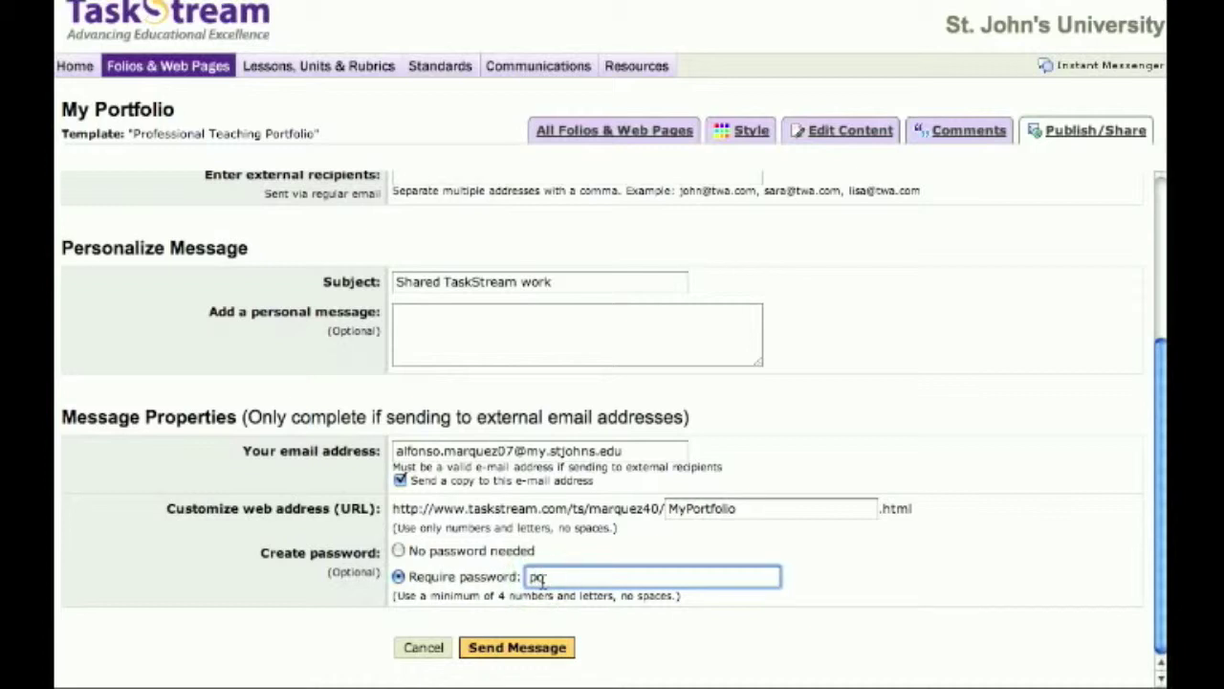